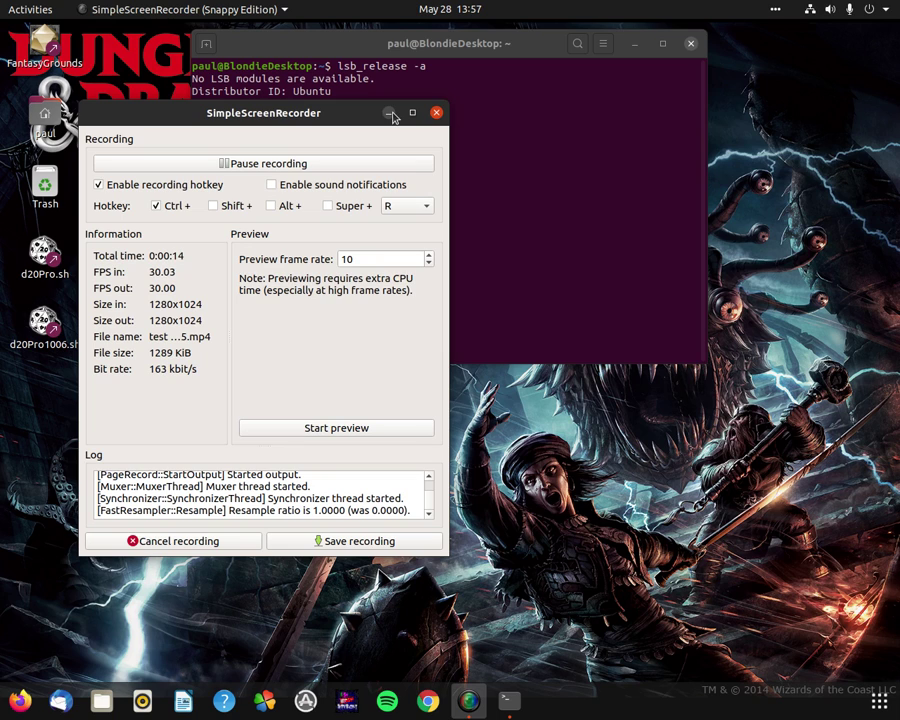
Step: Show the previously used pactl load-module and unload-module module-loopback commands in the terminal without running them, and close it
{"action": "left_click", "coordinate": [390, 113]}
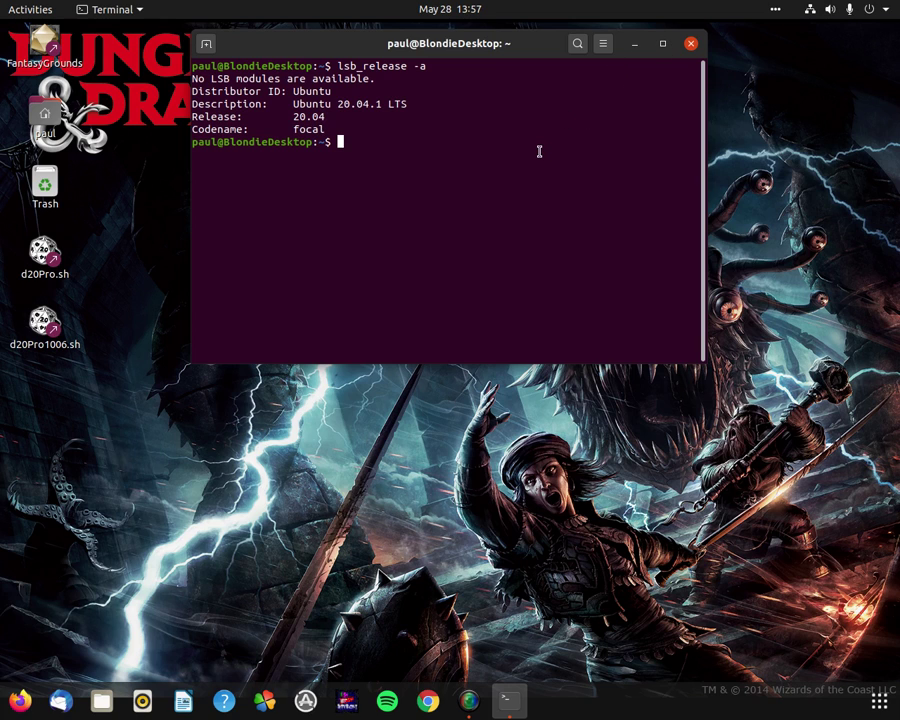
{"action": "key", "text": "Up"}
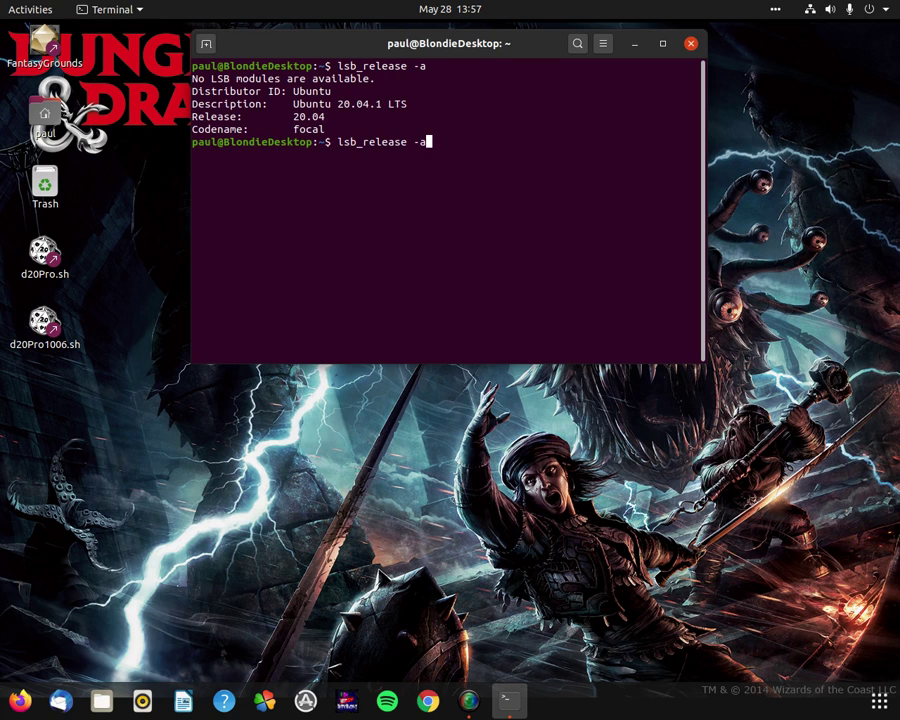
{"action": "key", "text": "Up"}
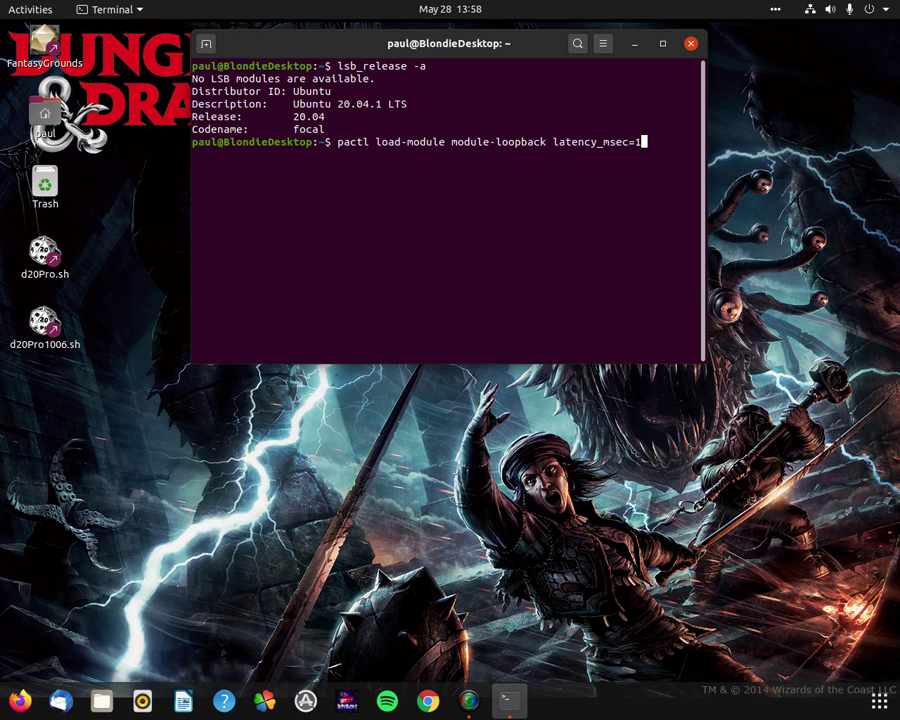
{"action": "key", "text": "Up"}
{"action": "key", "text": "Up"}
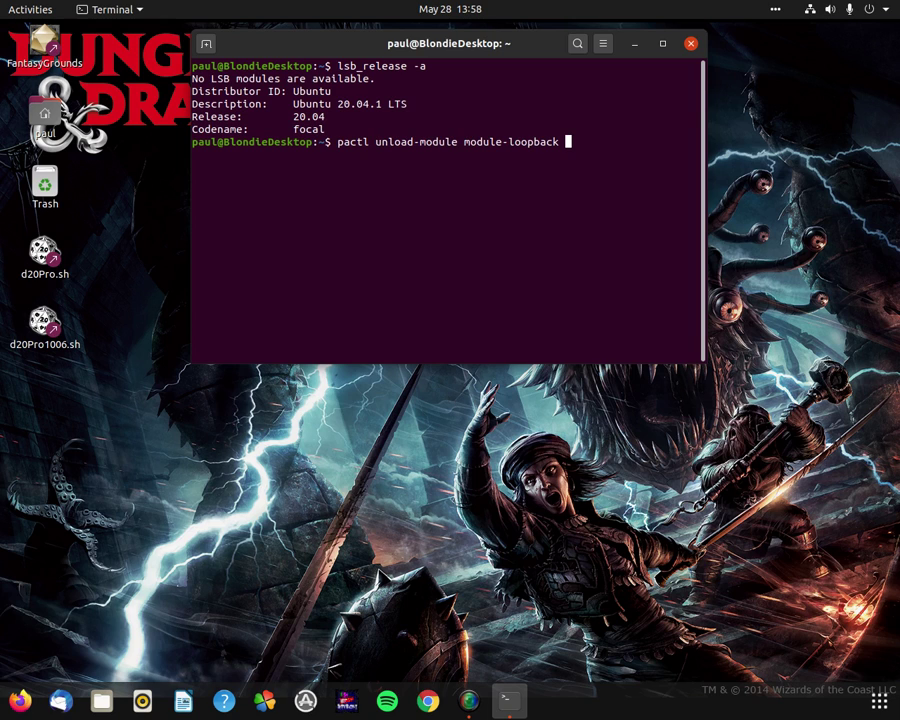
{"action": "left_click", "coordinate": [692, 44]}
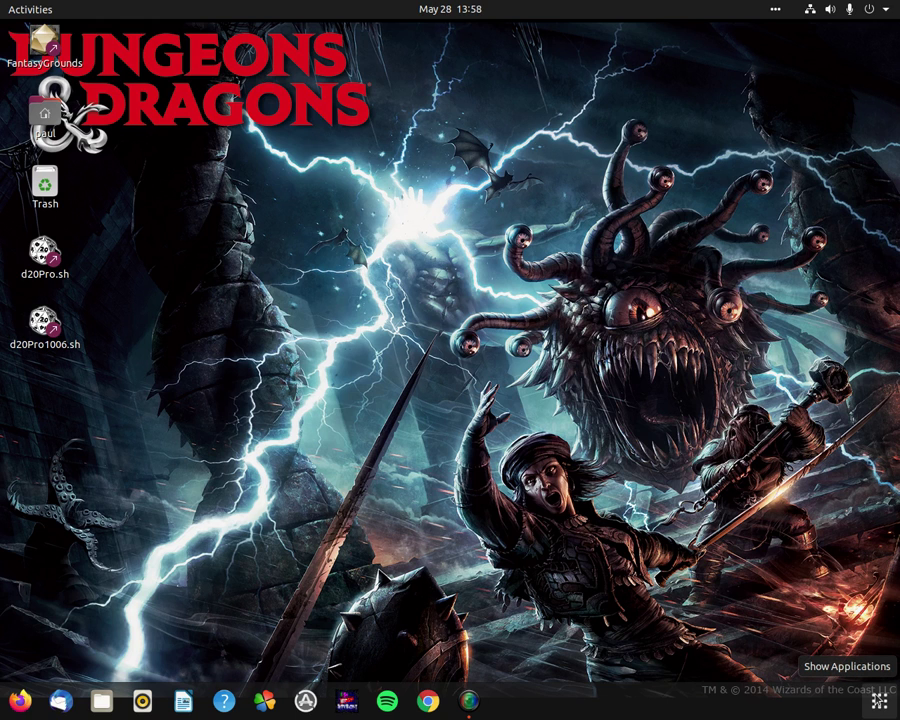
Step: Look up SimpleScreenRecorder in Ubuntu Software with the search term ssr, view its details page, and close the store
{"action": "left_click", "coordinate": [880, 700]}
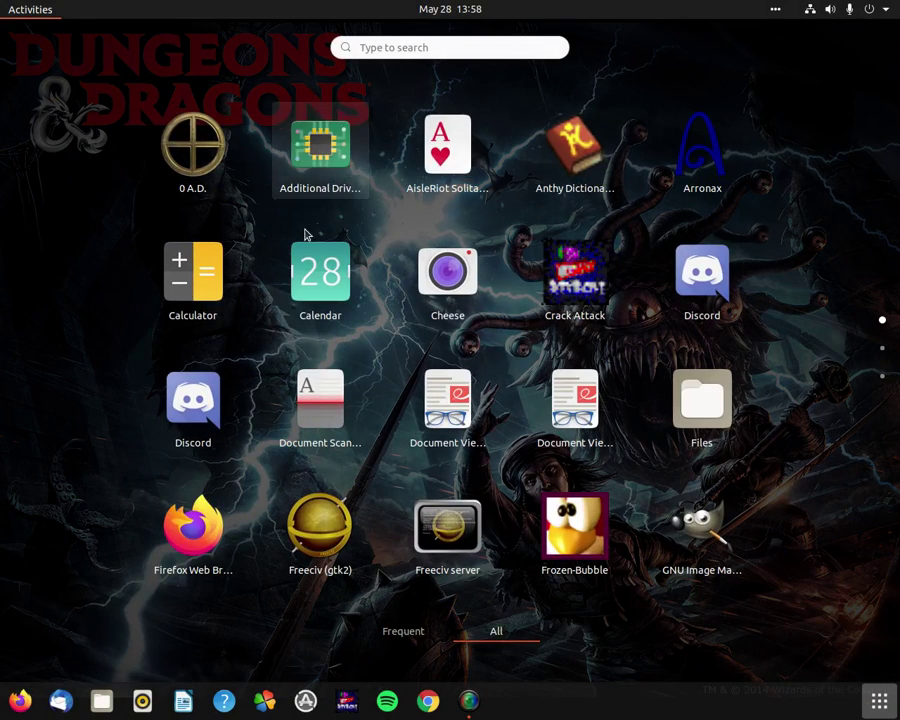
{"action": "scroll", "coordinate": [306, 237], "scroll_direction": "down", "scroll_amount": 1}
{"action": "scroll", "coordinate": [304, 240], "scroll_direction": "down", "scroll_amount": 1}
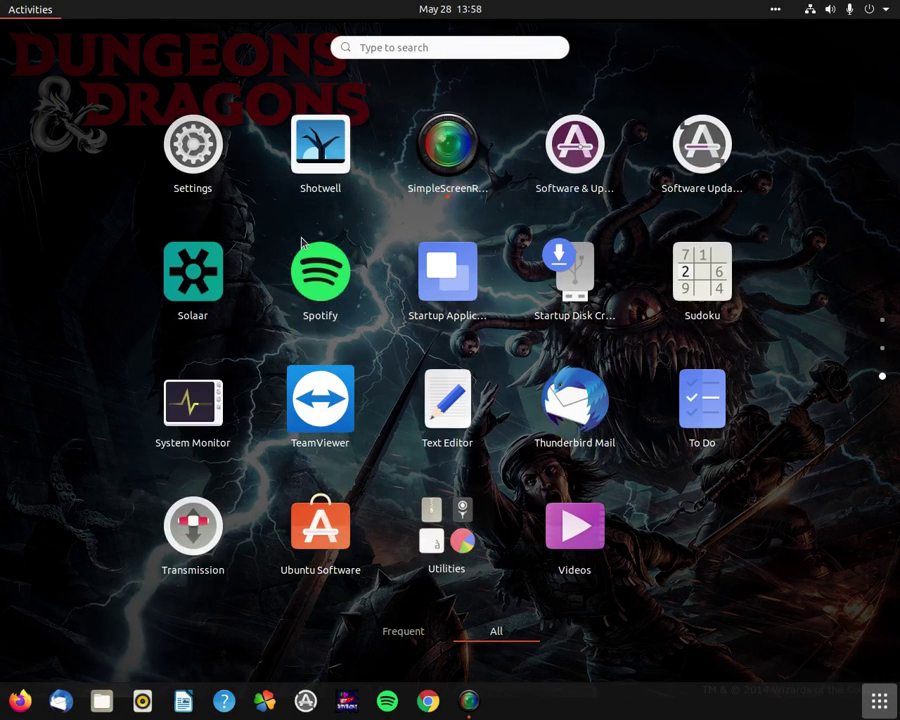
{"action": "left_click", "coordinate": [324, 515]}
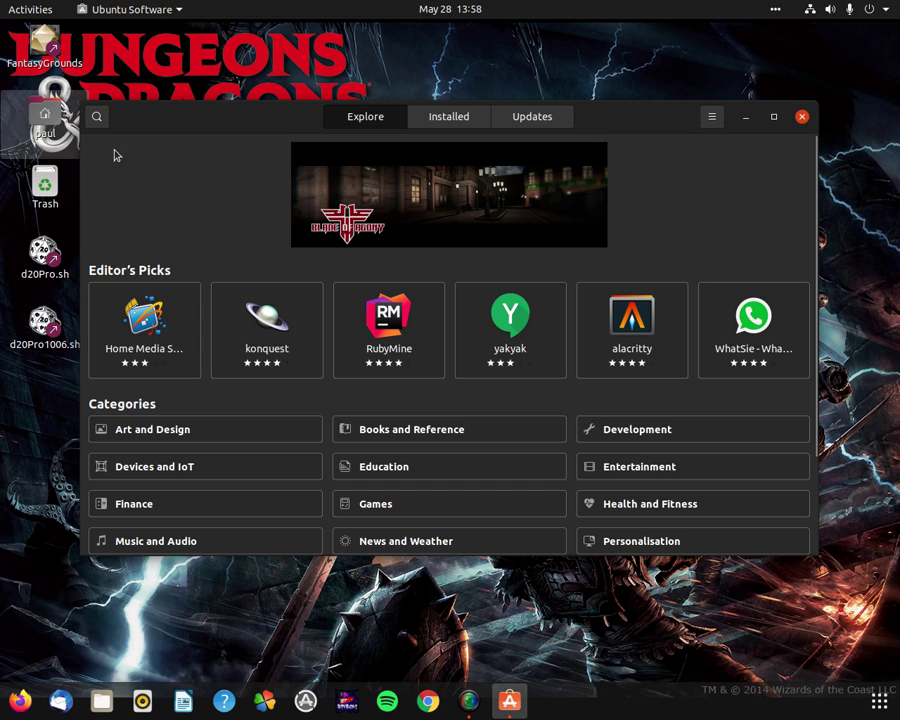
{"action": "left_click", "coordinate": [103, 117]}
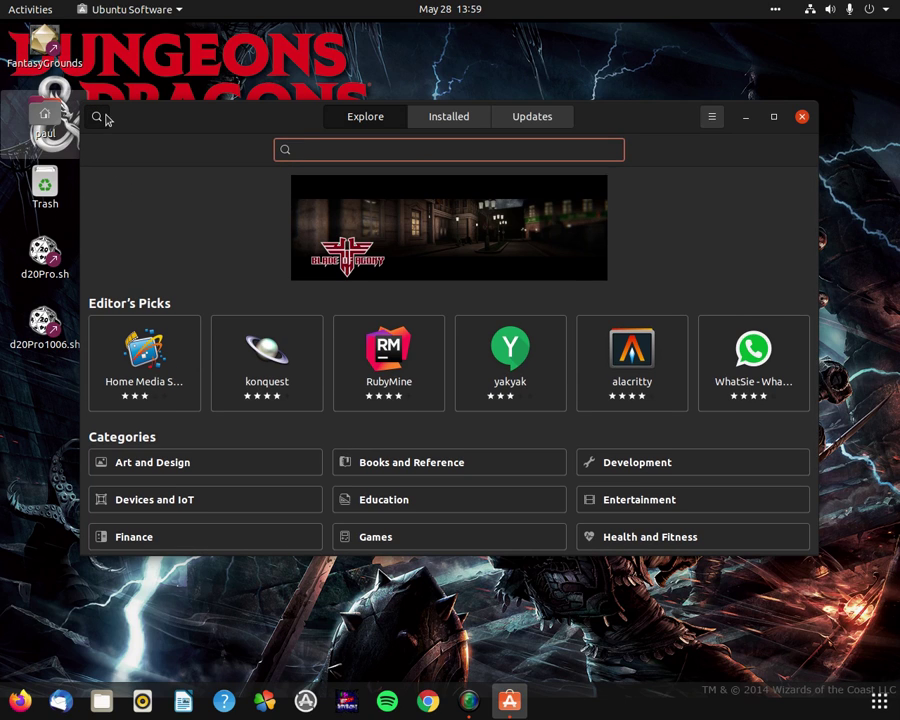
{"action": "type", "text": "ssr"}
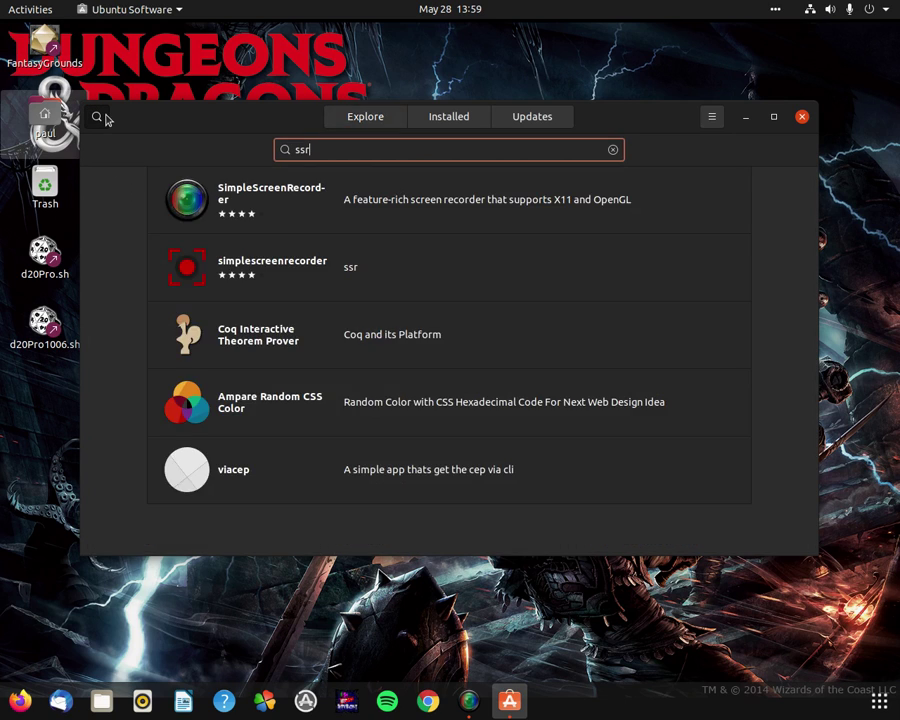
{"action": "left_click", "coordinate": [160, 196]}
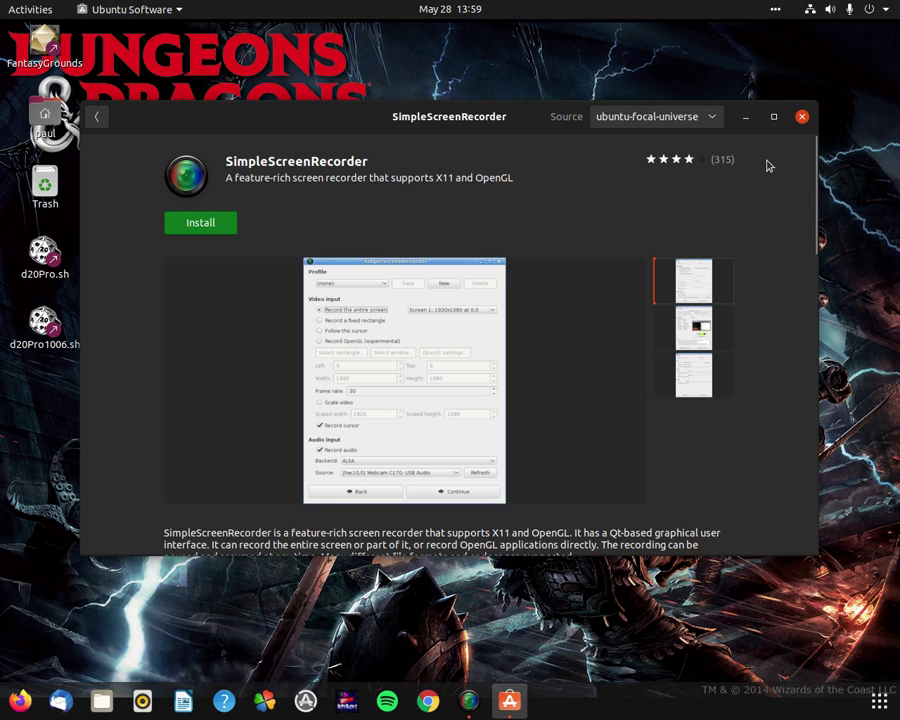
{"action": "left_click", "coordinate": [801, 118]}
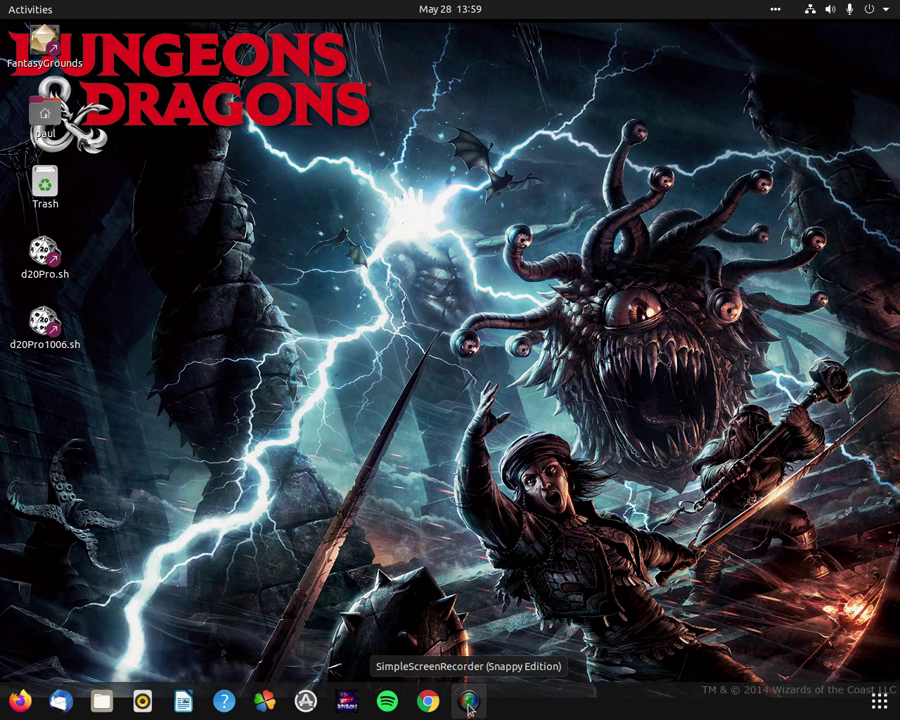
{"action": "right_click", "coordinate": [471, 704]}
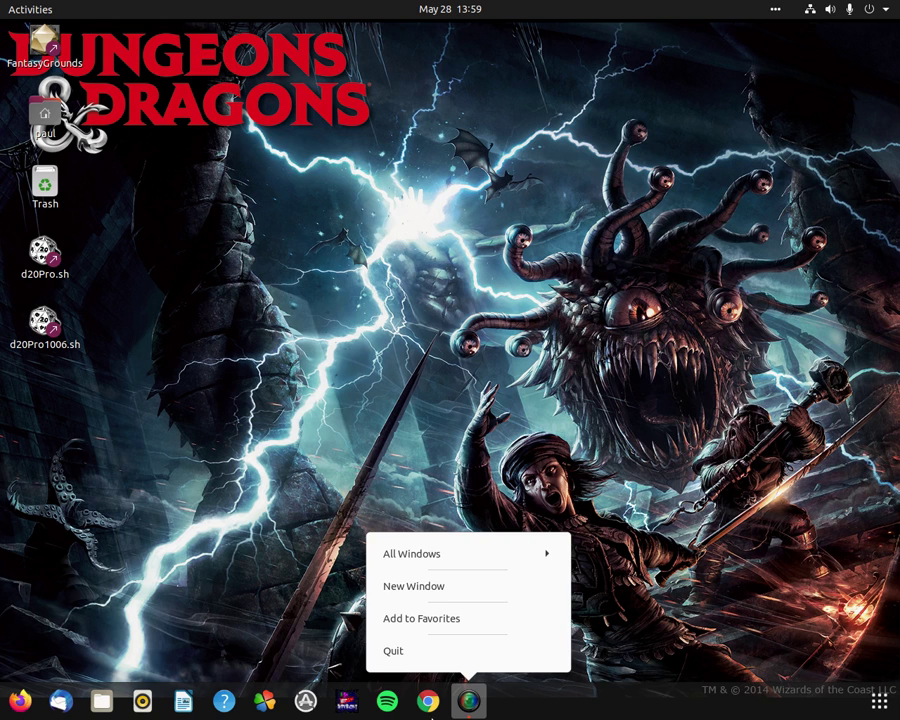
{"action": "left_click", "coordinate": [428, 597]}
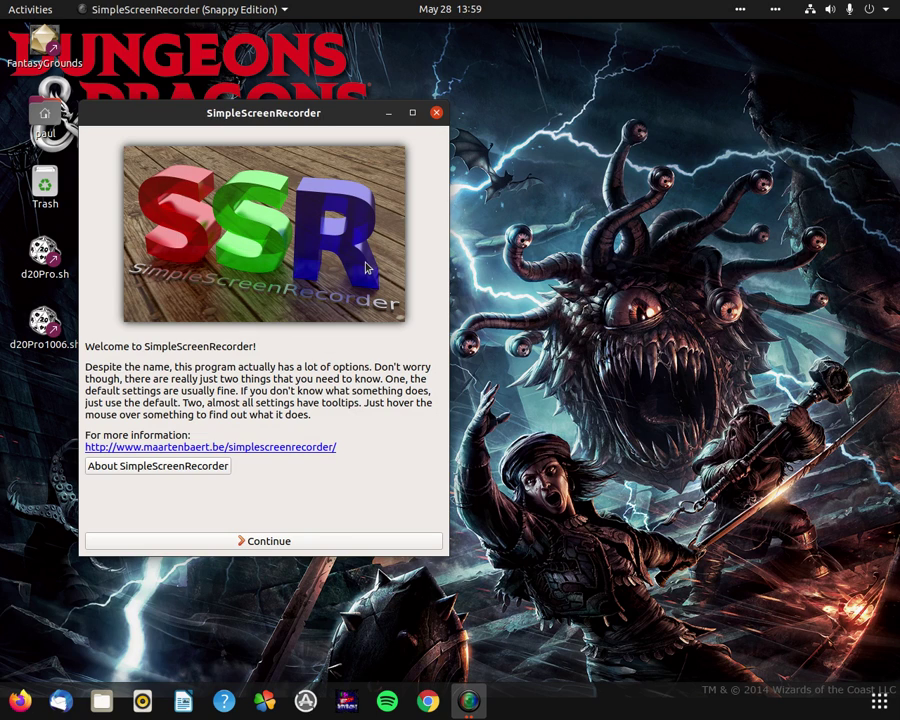
{"action": "left_click", "coordinate": [436, 114]}
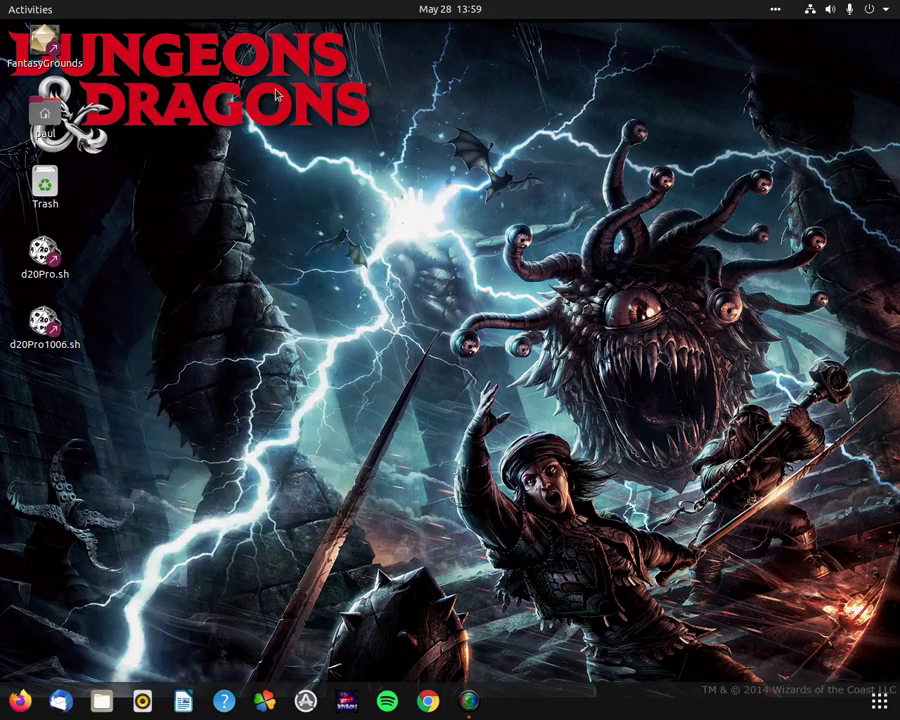
Step: Find SimpleScreenRecorder through the desktop search and bring its running recording window into view
{"action": "left_click", "coordinate": [29, 18]}
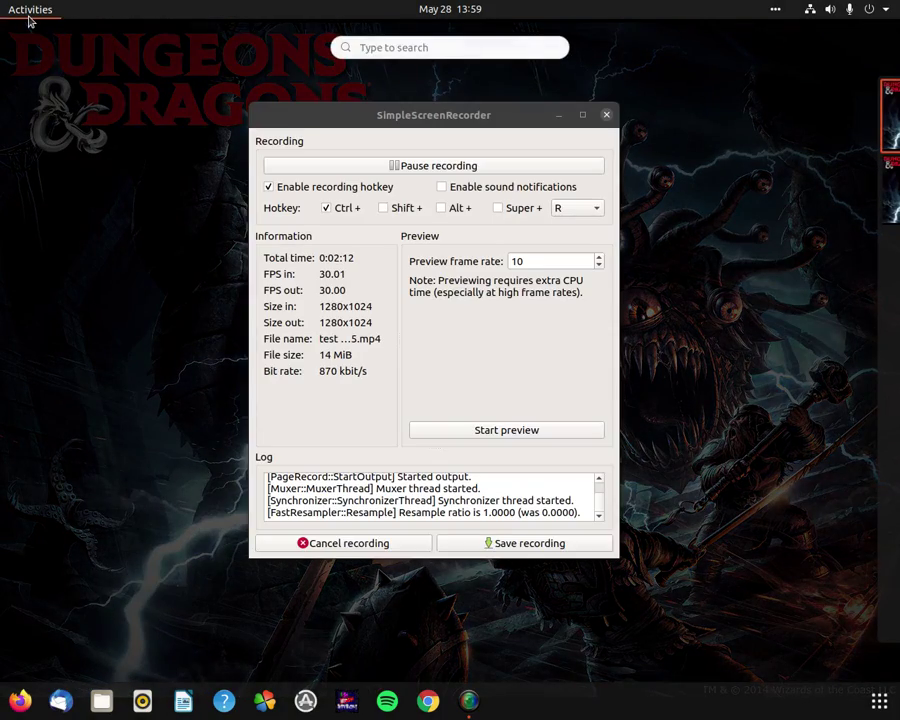
{"action": "type", "text": "ssl"}
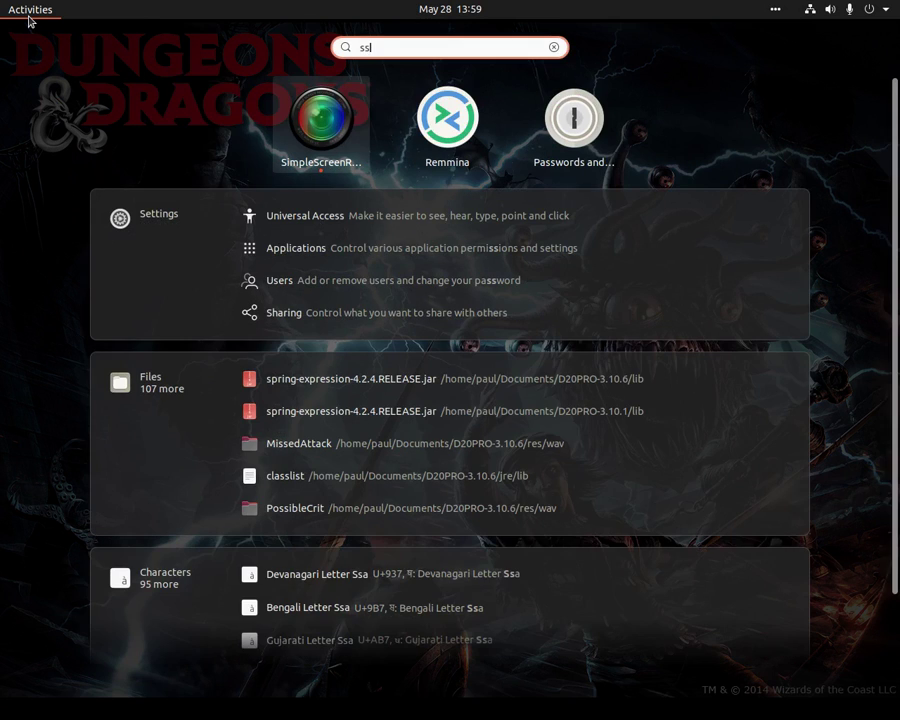
{"action": "left_click", "coordinate": [322, 122]}
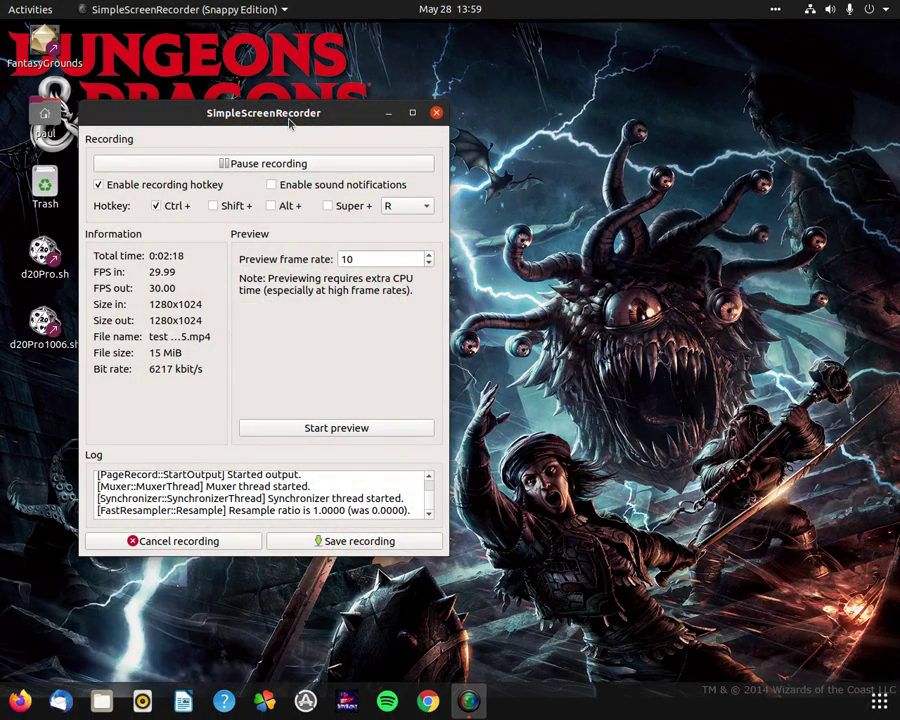
Step: Open a second SimpleScreenRecorder window, proceed to its input settings, and move the active recording window out of the way
{"action": "right_click", "coordinate": [472, 702]}
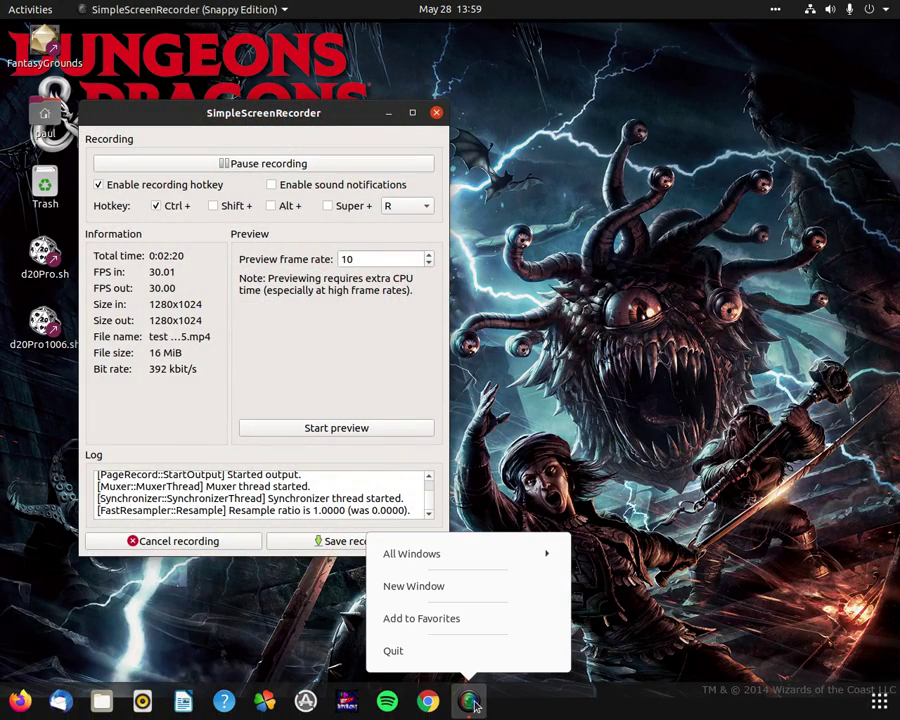
{"action": "left_click", "coordinate": [470, 590]}
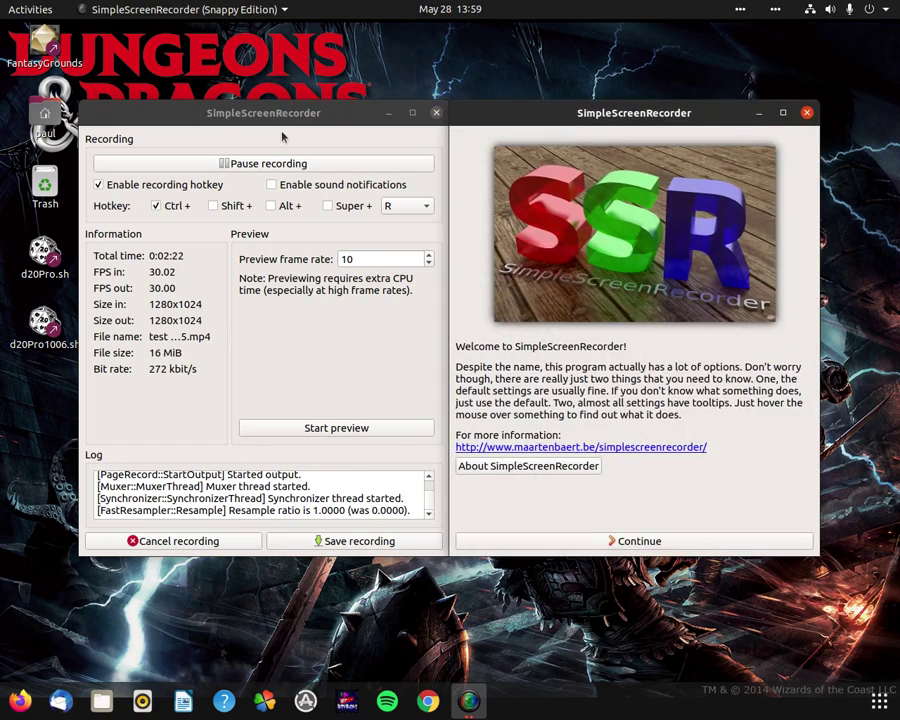
{"action": "left_click", "coordinate": [639, 542]}
{"action": "left_click_drag", "start_coordinate": [322, 119], "coordinate": [709, 609]}
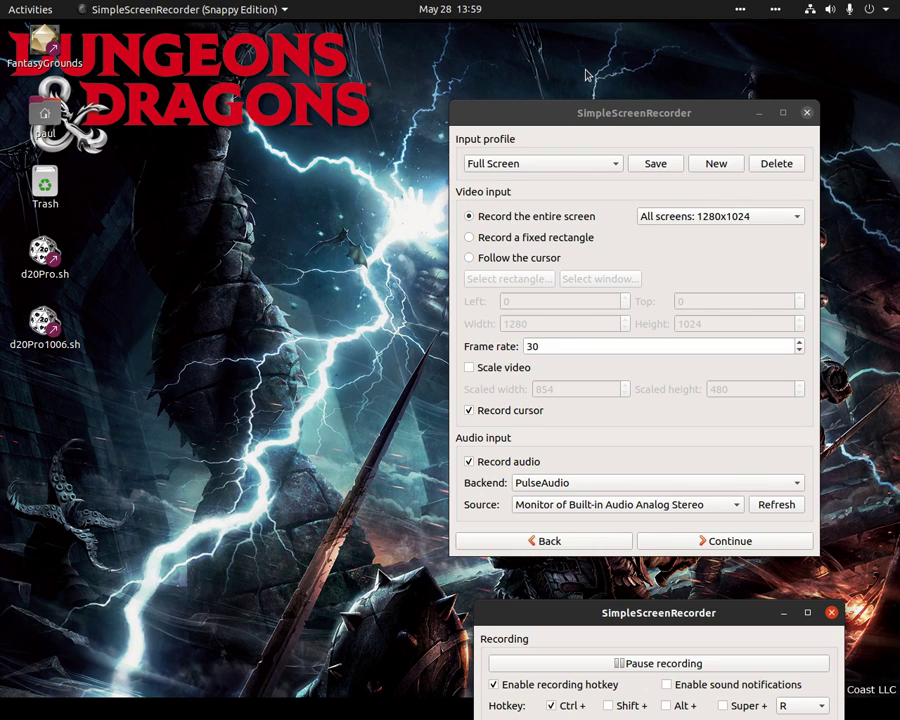
Step: Keep the Full Screen input profile and choose Monitor of Built-in Audio Analog Stereo as the audio source
{"action": "left_click", "coordinate": [611, 167]}
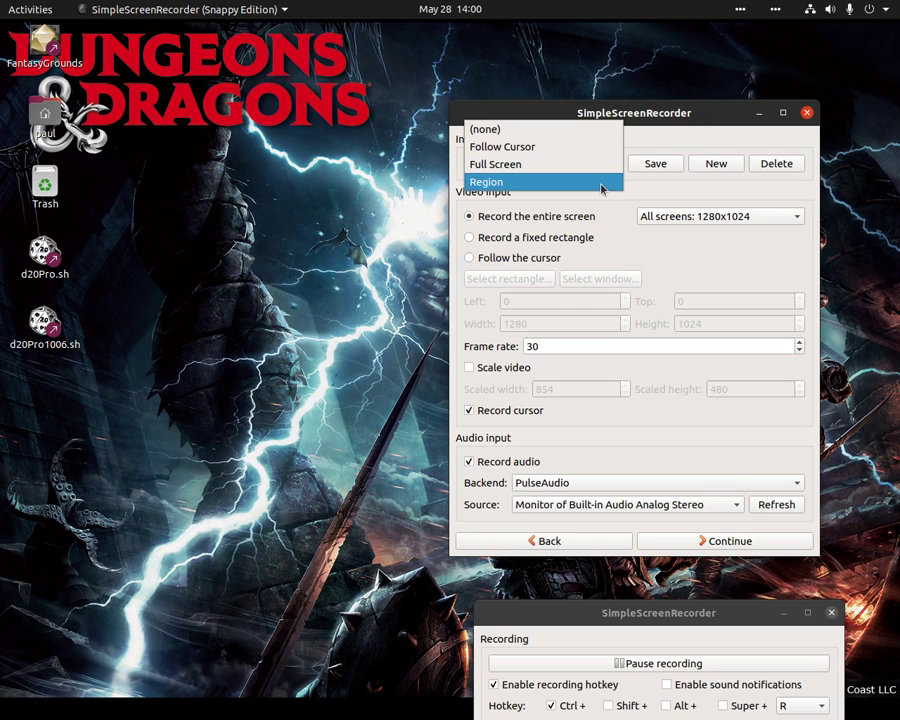
{"action": "left_click", "coordinate": [664, 243]}
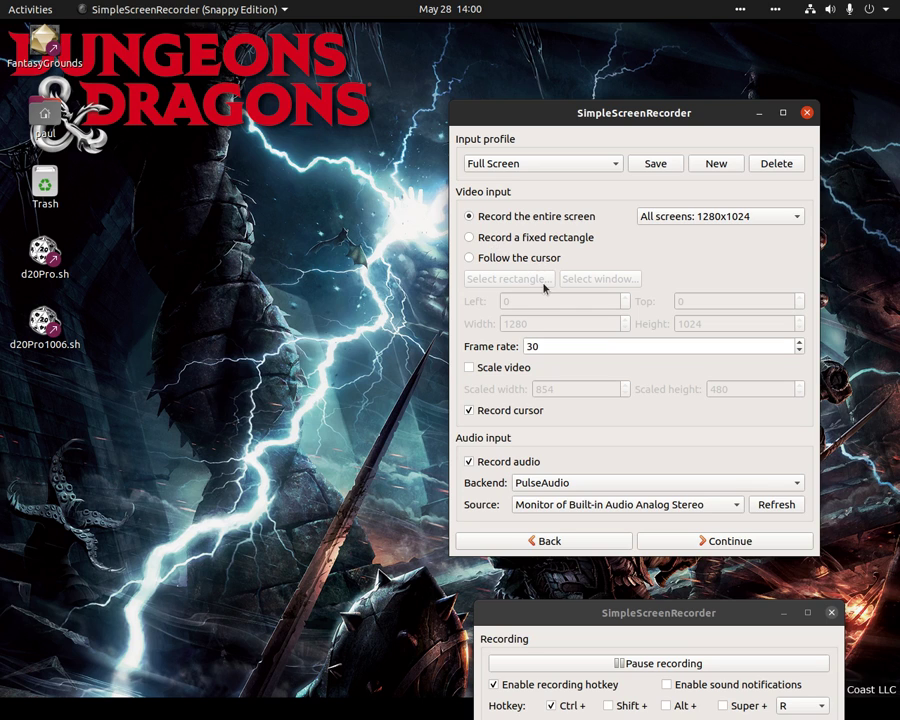
{"action": "left_click", "coordinate": [583, 503]}
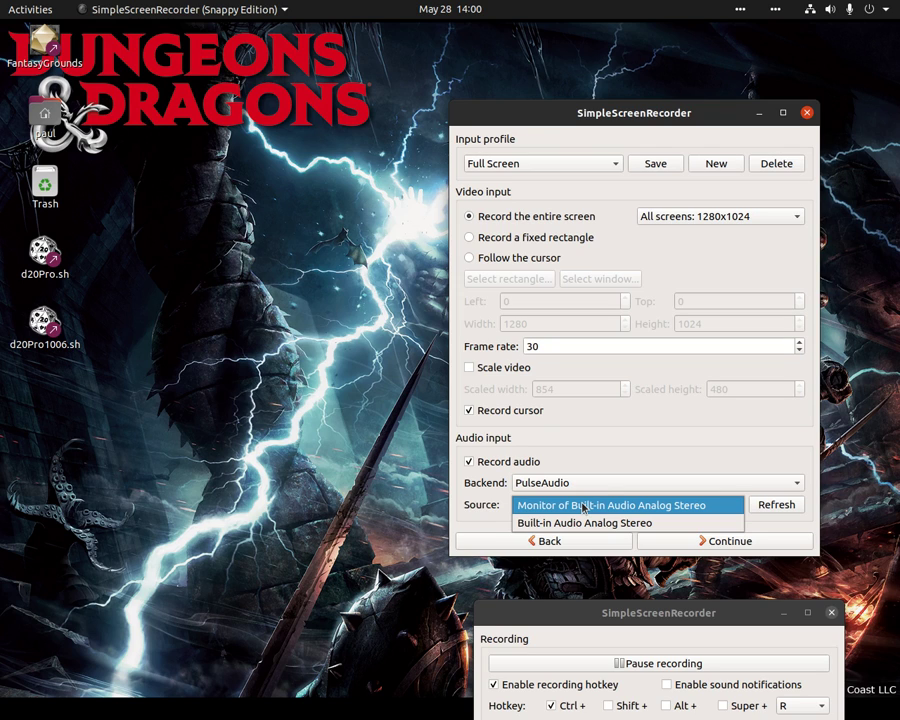
{"action": "left_click", "coordinate": [583, 507]}
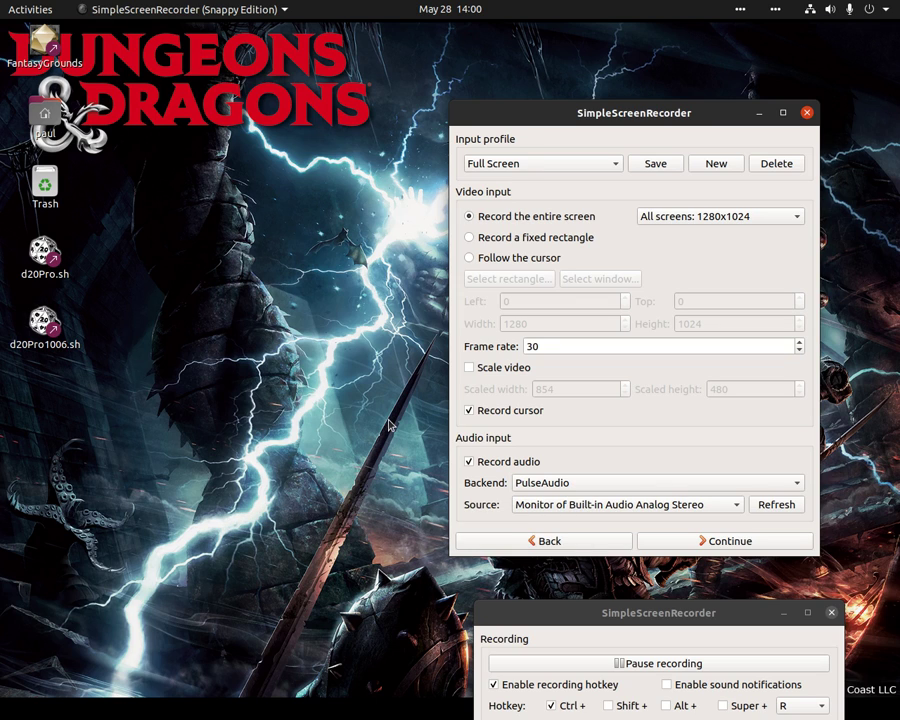
Step: Show the pactl load-module module-loopback latency_msec=1 command in a new terminal without running it, and close the terminal
{"action": "key", "text": "ctrl+alt+t"}
{"action": "type", "text": "lsb_release -a"}
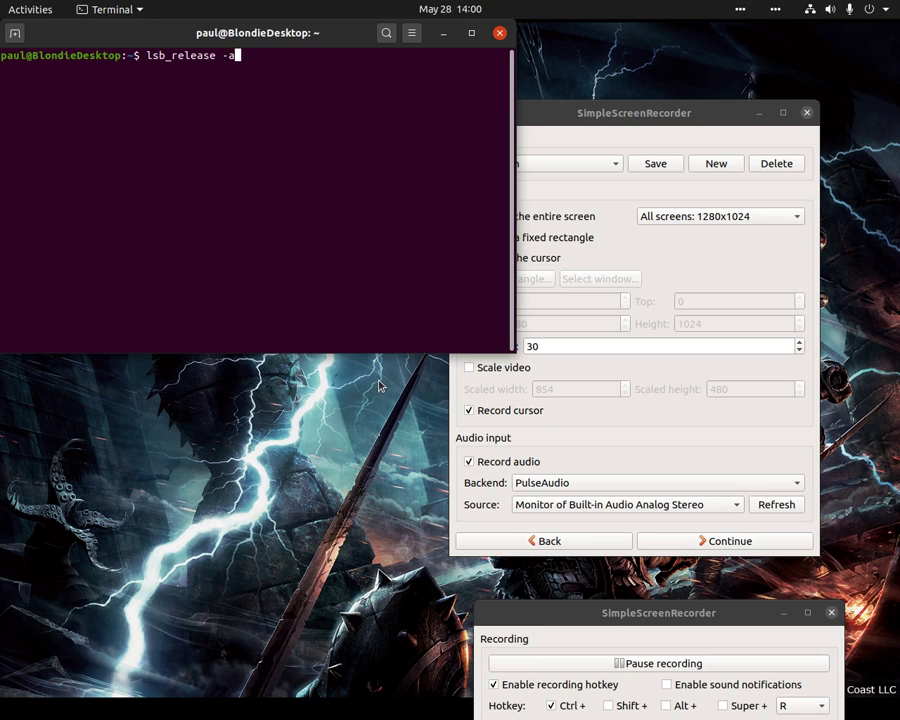
{"action": "key", "text": "Up"}
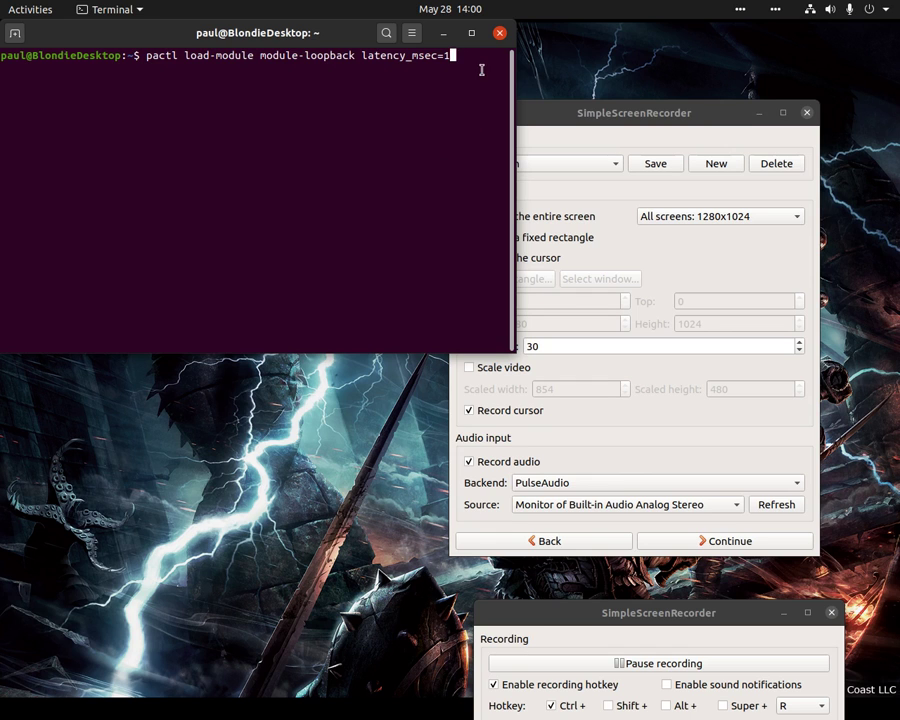
{"action": "left_click", "coordinate": [498, 36]}
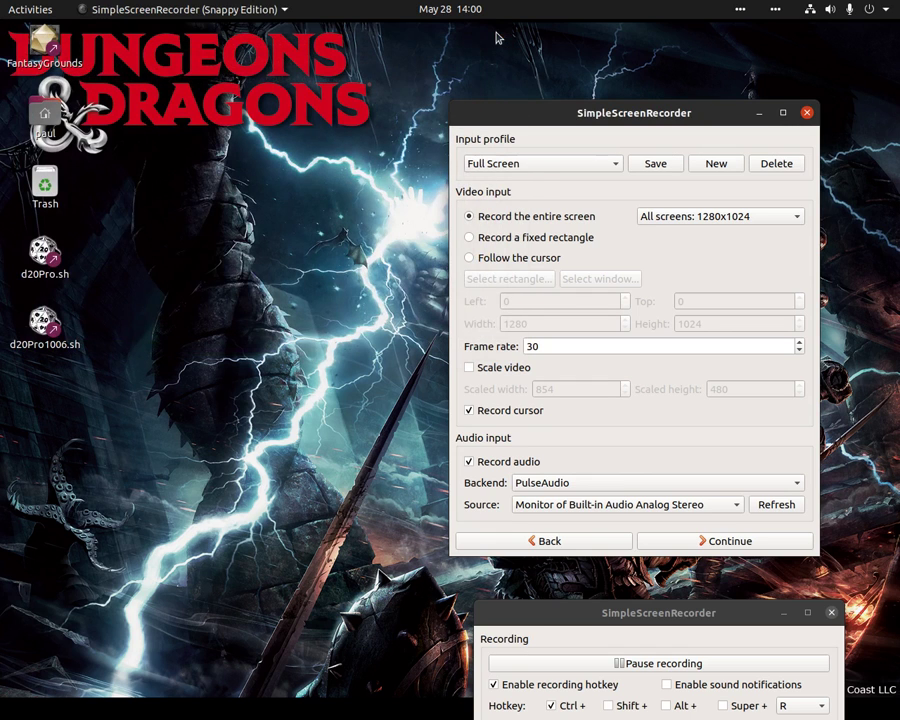
Step: Proceed to the output settings and choose the MP4 container and the MP3 audio codec
{"action": "left_click", "coordinate": [727, 546]}
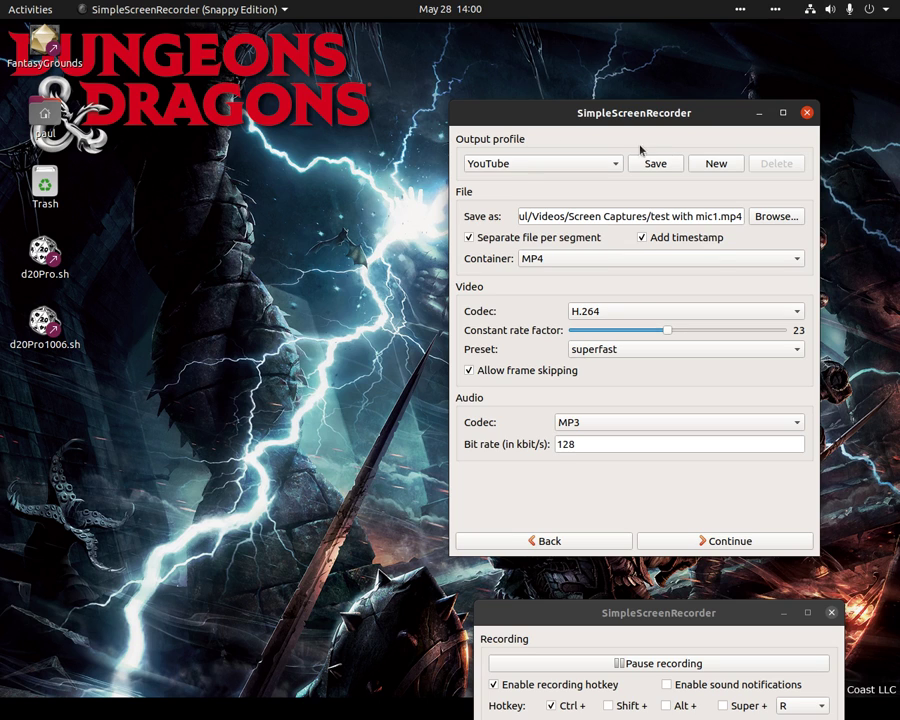
{"action": "left_click", "coordinate": [551, 259]}
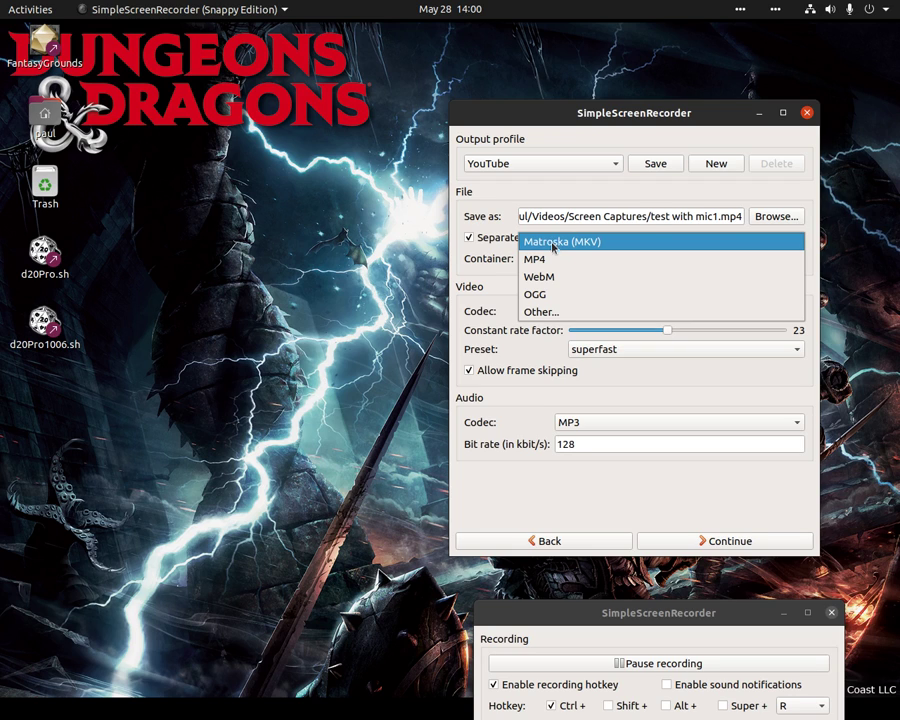
{"action": "left_click", "coordinate": [546, 262]}
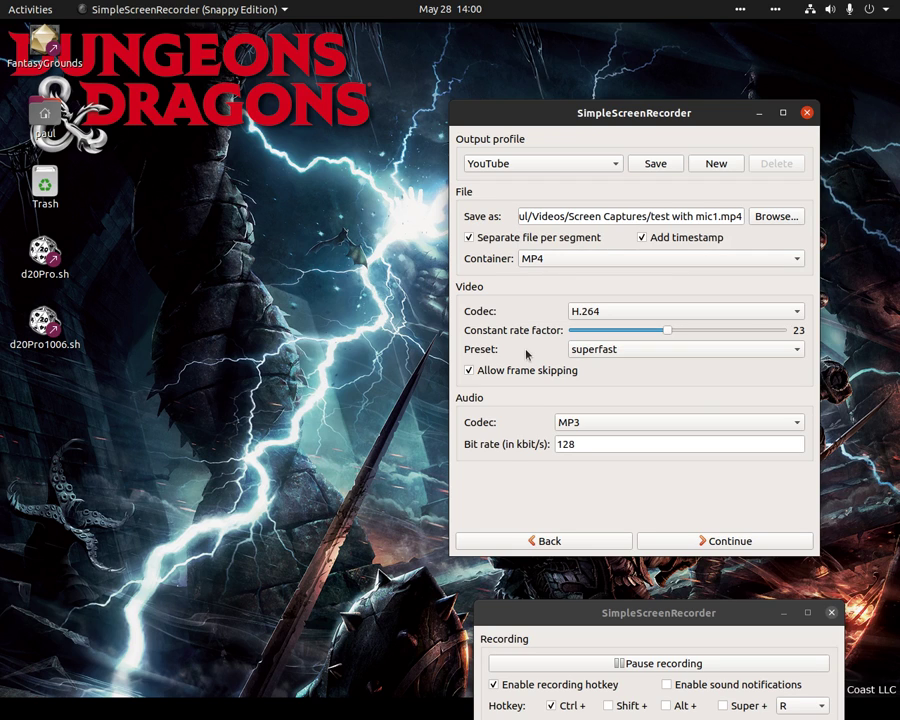
{"action": "left_click", "coordinate": [591, 424]}
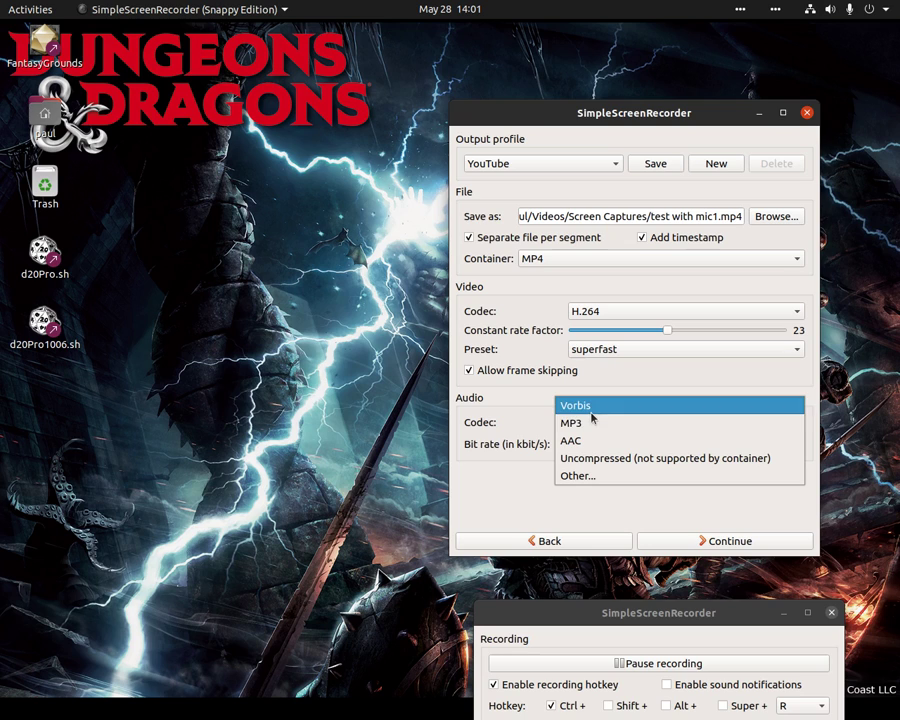
{"action": "left_click", "coordinate": [592, 424]}
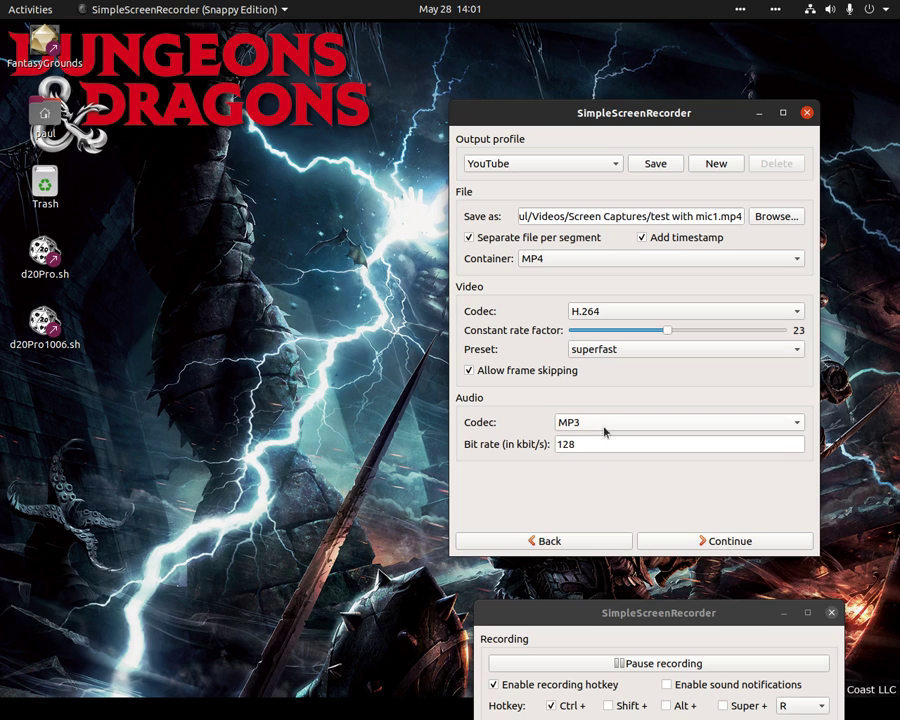
Step: Proceed to the recording page and start the preview to check the video and audio input
{"action": "left_click", "coordinate": [730, 541]}
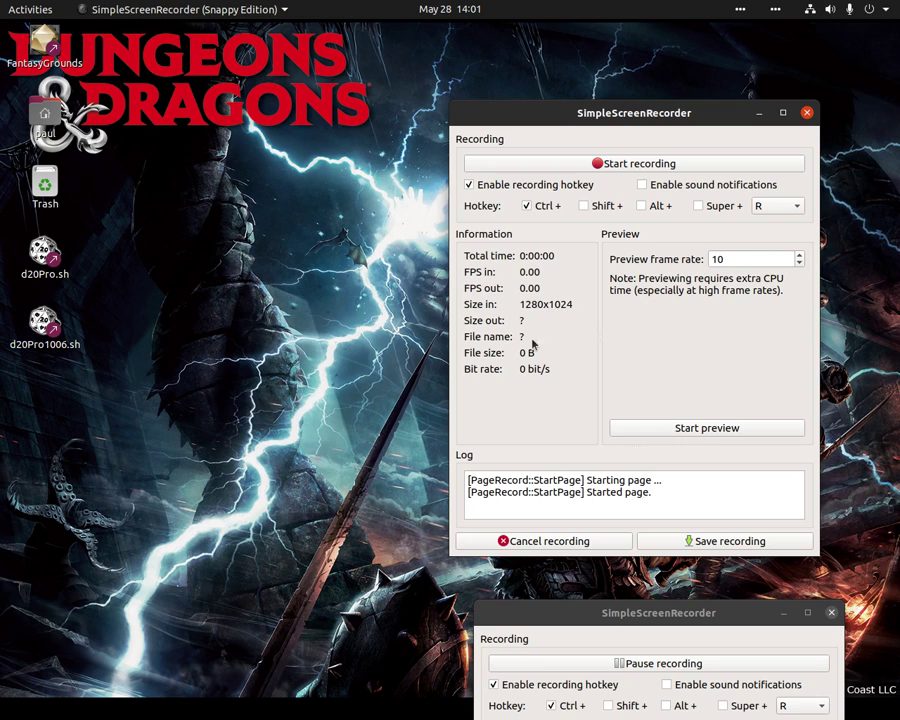
{"action": "left_click", "coordinate": [689, 430]}
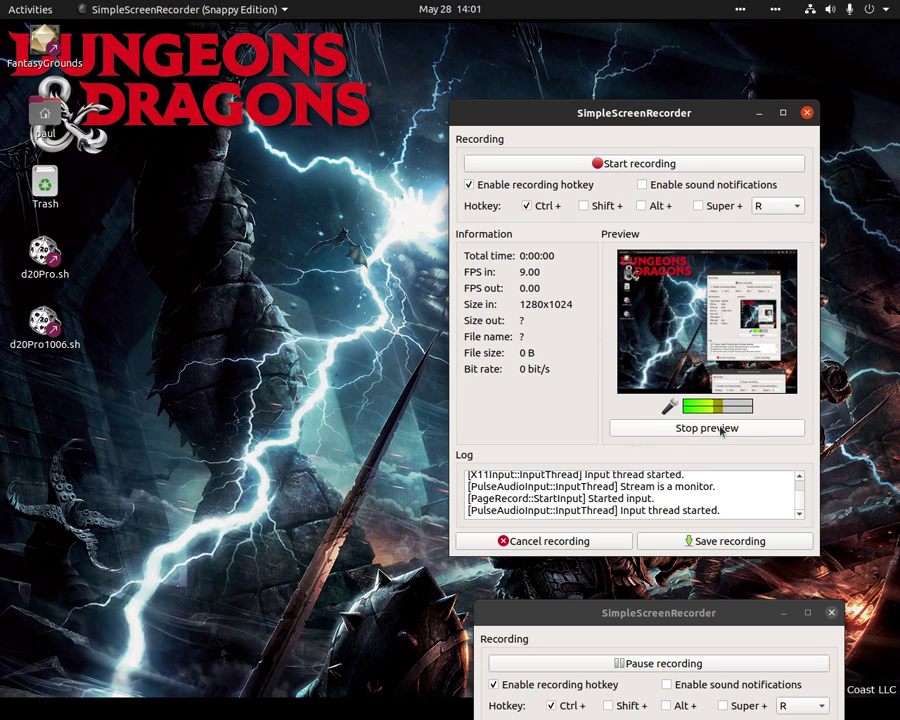
Step: Stop the input preview and cancel the recording to return to the output settings
{"action": "left_click", "coordinate": [720, 429]}
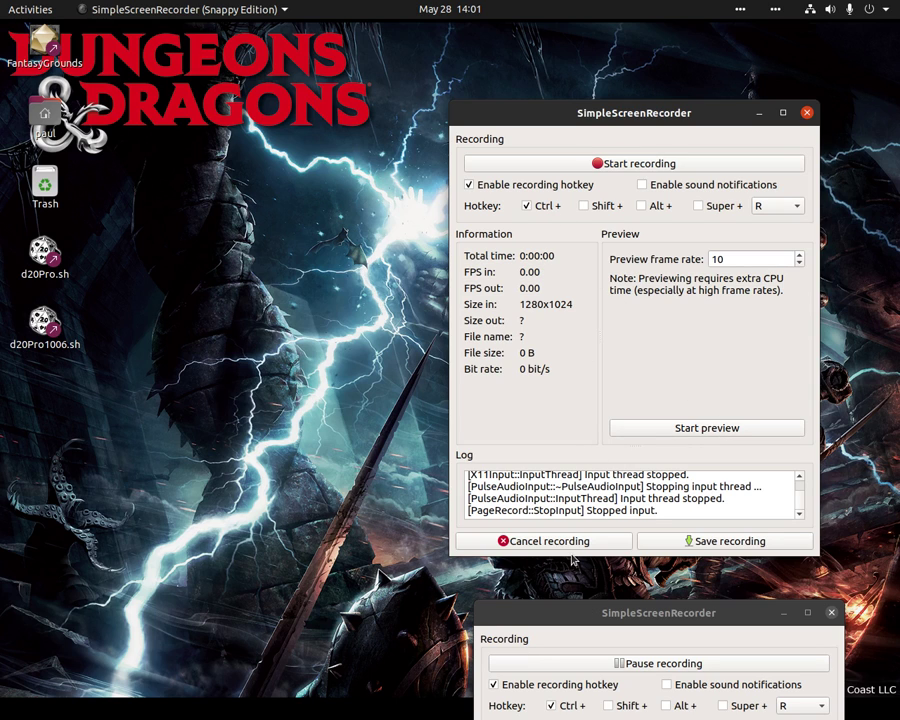
{"action": "left_click", "coordinate": [580, 541]}
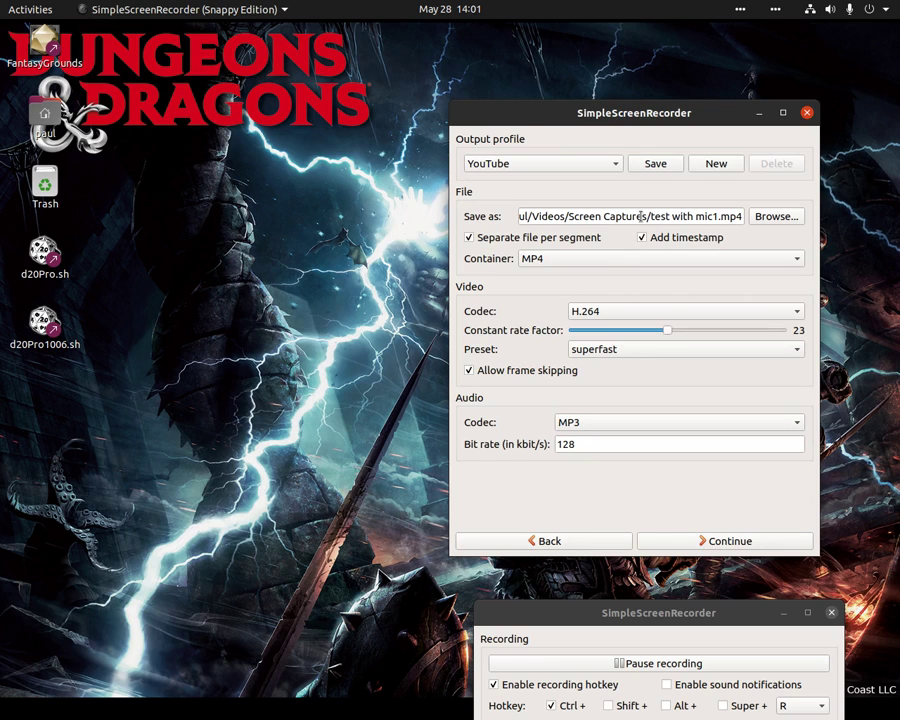
Step: Browse for the output file's save location and open the demos folder inside Videos
{"action": "left_click", "coordinate": [775, 216]}
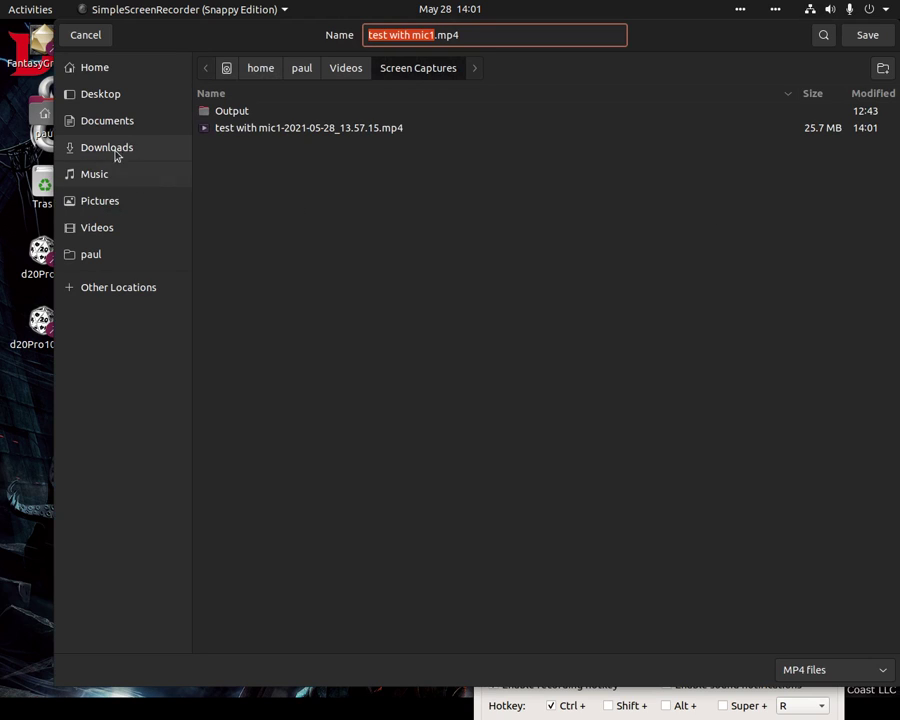
{"action": "left_click", "coordinate": [85, 232]}
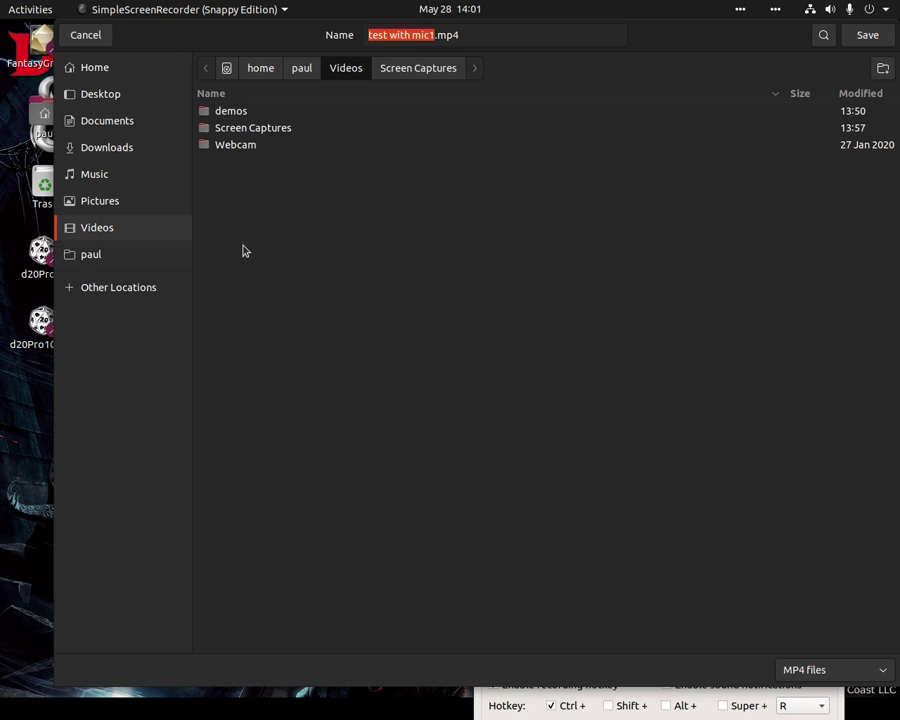
{"action": "double_click", "coordinate": [227, 111]}
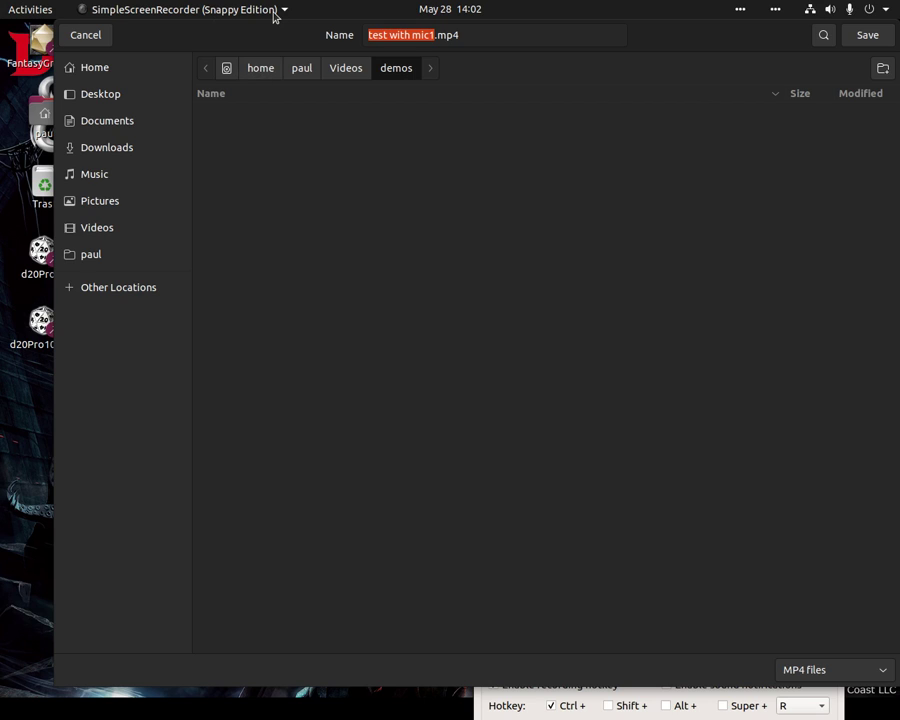
{"action": "type", "text": "demo"}
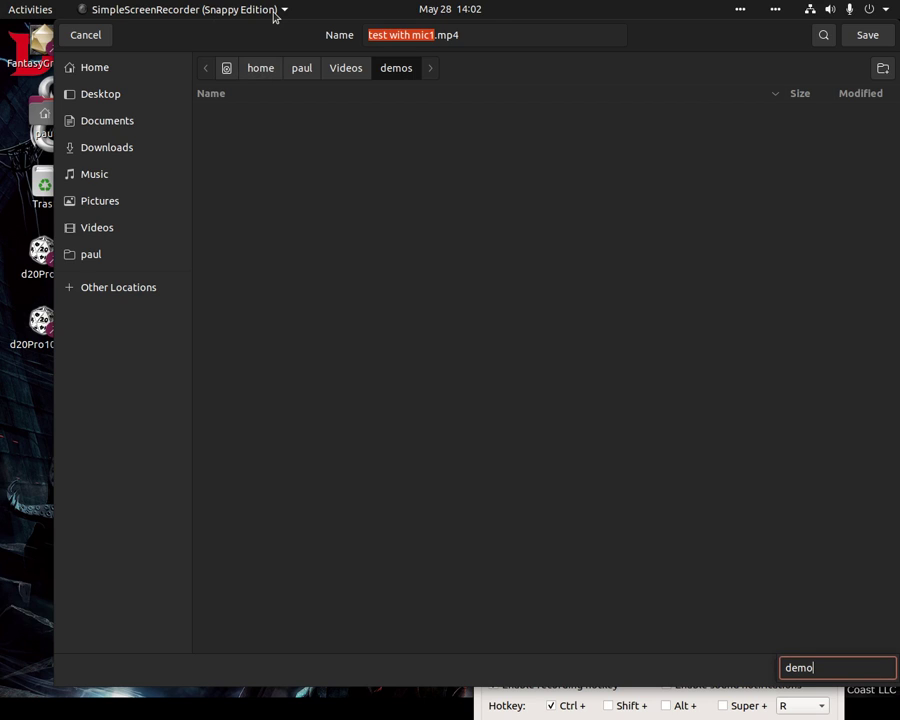
{"action": "key", "text": "Escape"}
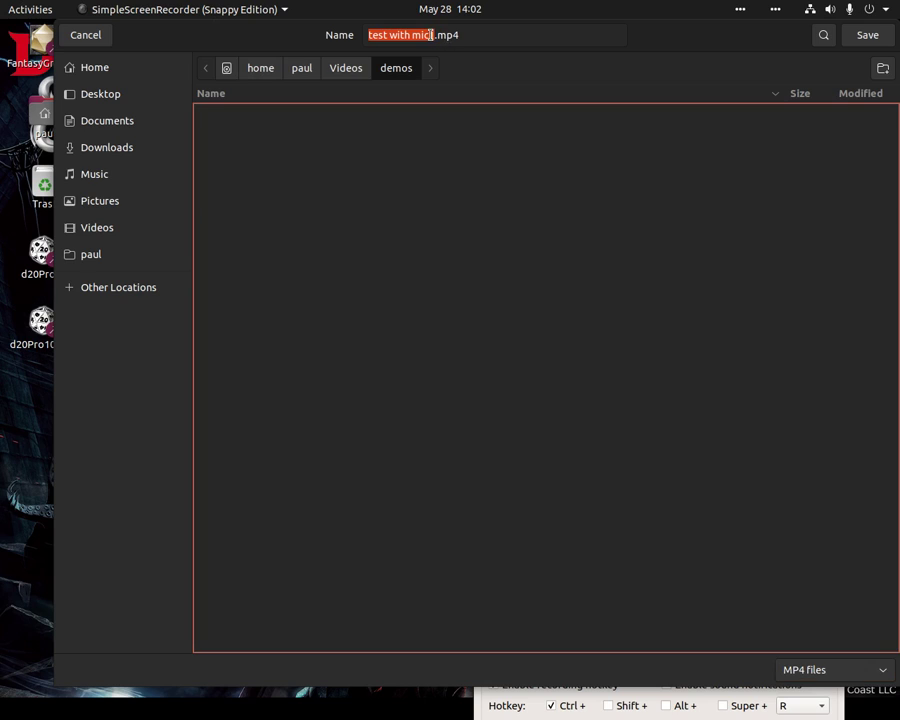
Step: Name the output file demo4.mp4 and save it as the recording's destination
{"action": "left_click", "coordinate": [420, 35]}
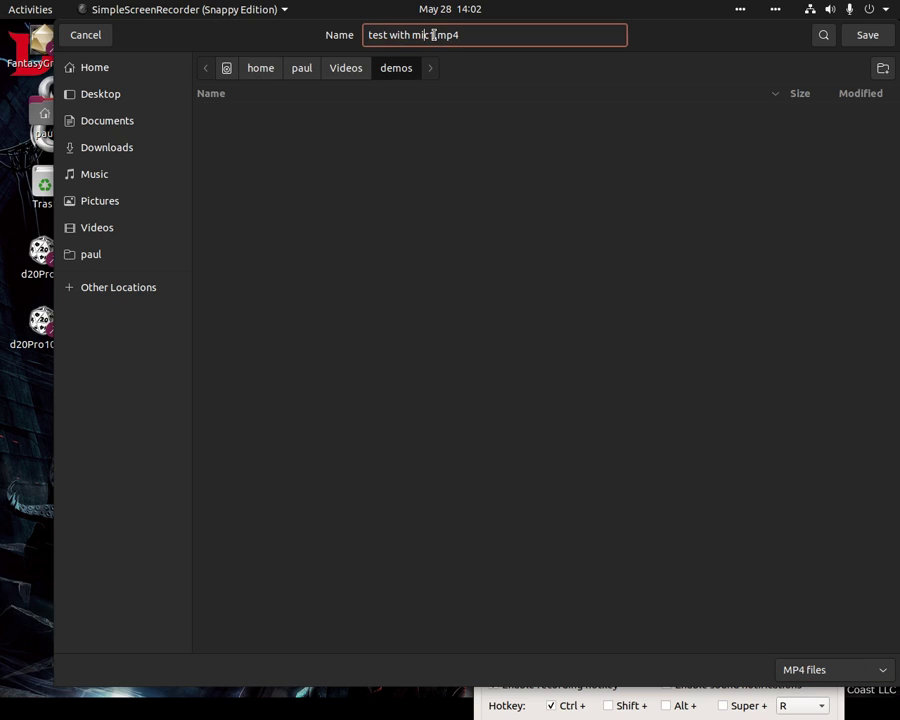
{"action": "key", "text": "BackSpace"}
{"action": "key", "text": "BackSpace"}
{"action": "key", "text": "BackSpace"}
{"action": "key", "text": "BackSpace"}
{"action": "key", "text": "BackSpace"}
{"action": "key", "text": "BackSpace"}
{"action": "key", "text": "BackSpace"}
{"action": "key", "text": "BackSpace"}
{"action": "key", "text": "BackSpace"}
{"action": "key", "text": "BackSpace"}
{"action": "key", "text": "BackSpace"}
{"action": "key", "text": "BackSpace"}
{"action": "key", "text": "BackSpace"}
{"action": "key", "text": "BackSpace"}
{"action": "type", "text": "demo"}
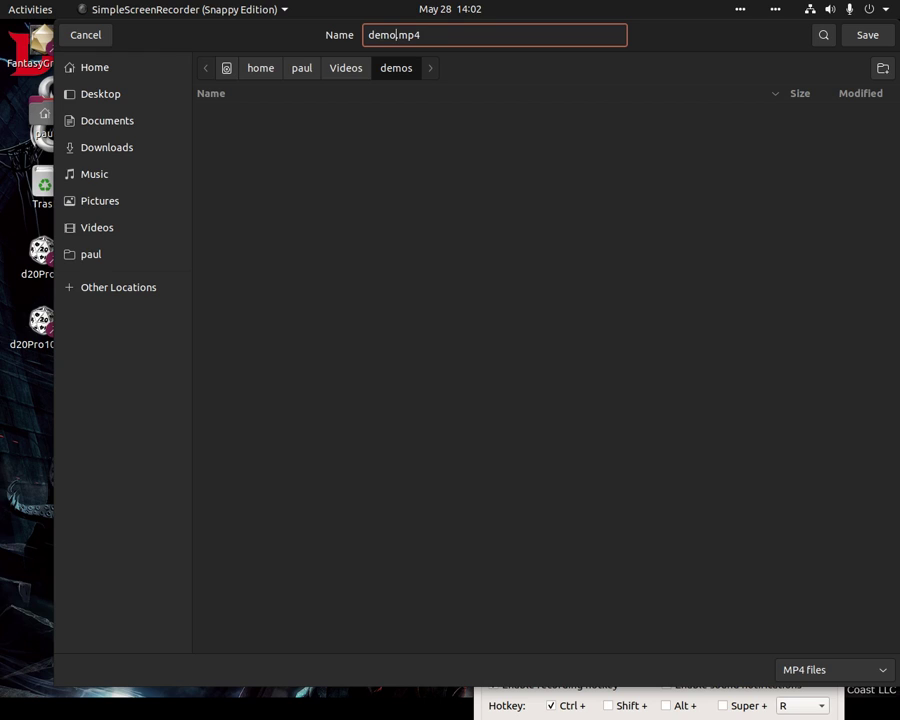
{"action": "type", "text": "4"}
{"action": "left_click", "coordinate": [884, 40]}
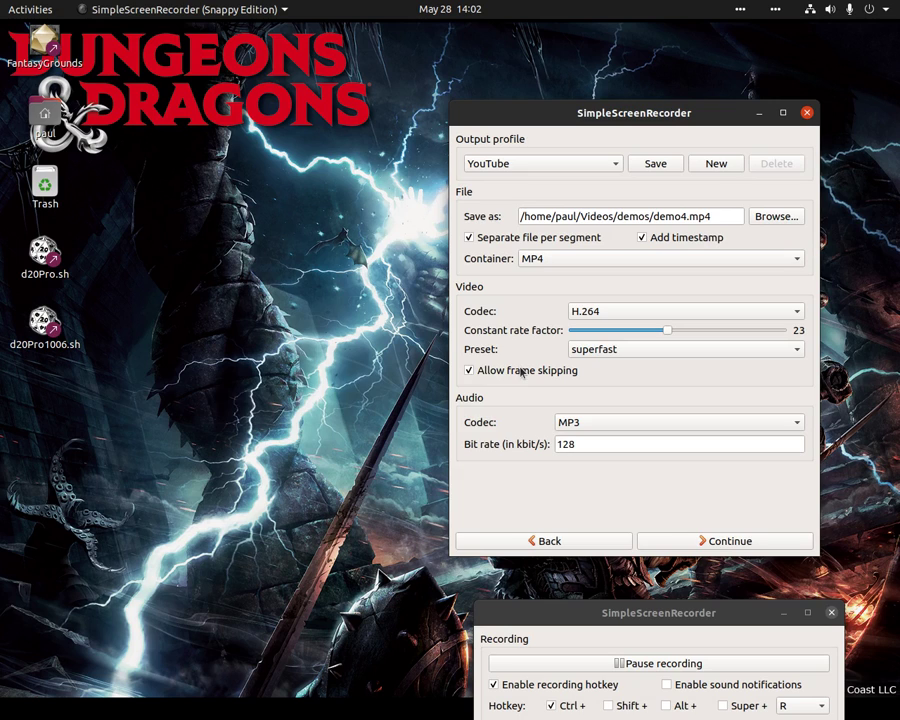
Step: Proceed to the recording page and close this recorder window without starting a recording
{"action": "mouse_move", "coordinate": [520, 372]}
{"action": "left_click", "coordinate": [699, 543]}
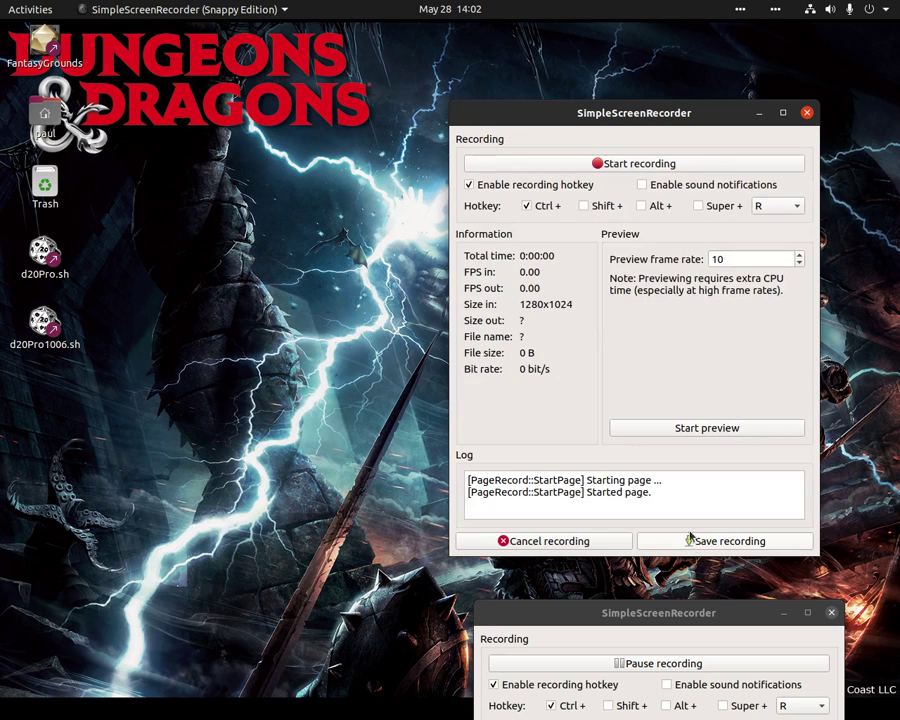
{"action": "left_click", "coordinate": [807, 113]}
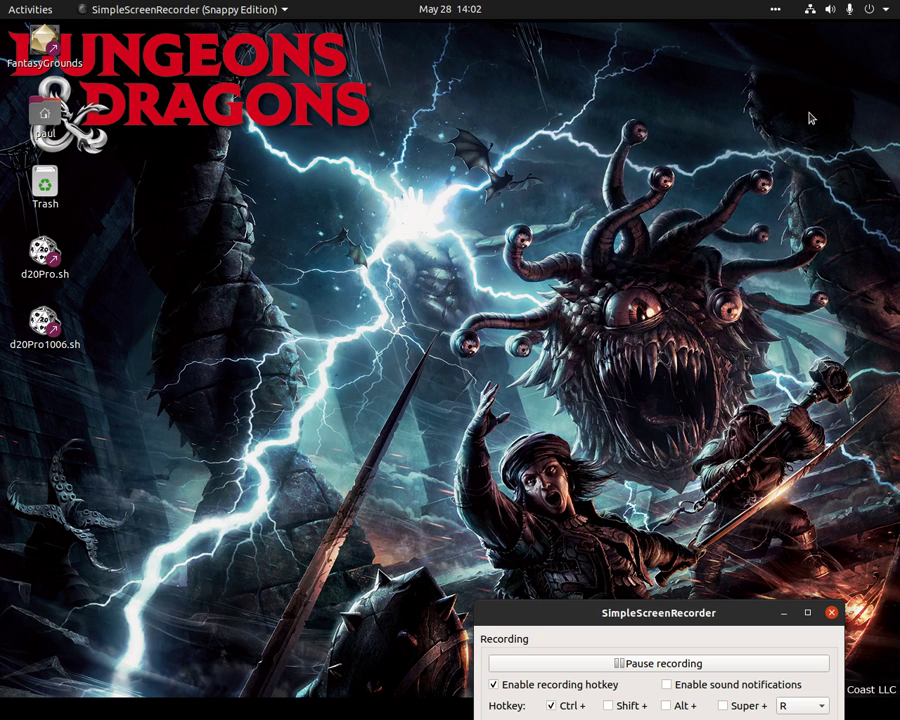